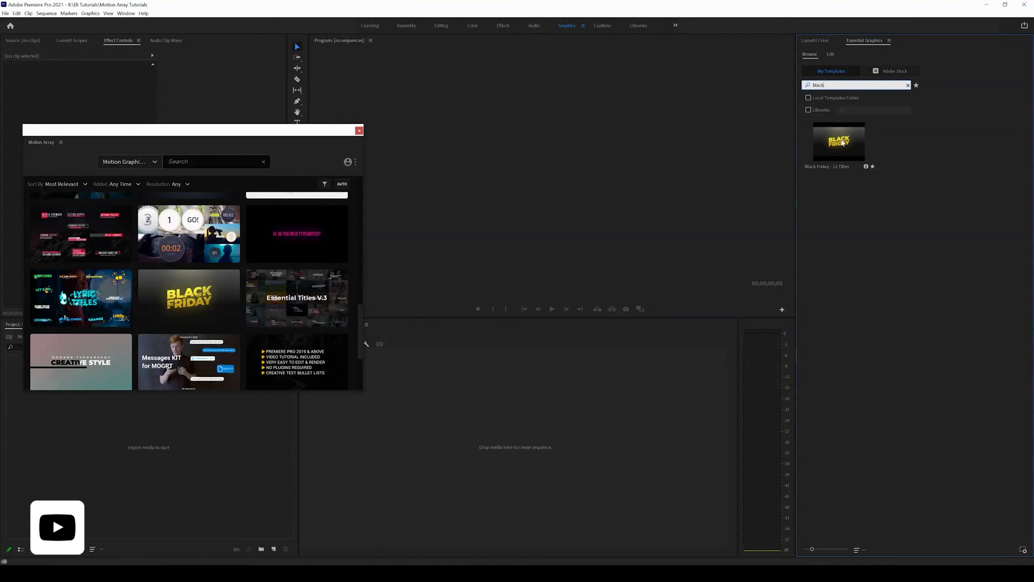
# Step: Drag the floating Motion Array panel up and to the right, out of the way
pyautogui.moveTo(304, 134); pyautogui.dragTo(415, 107)
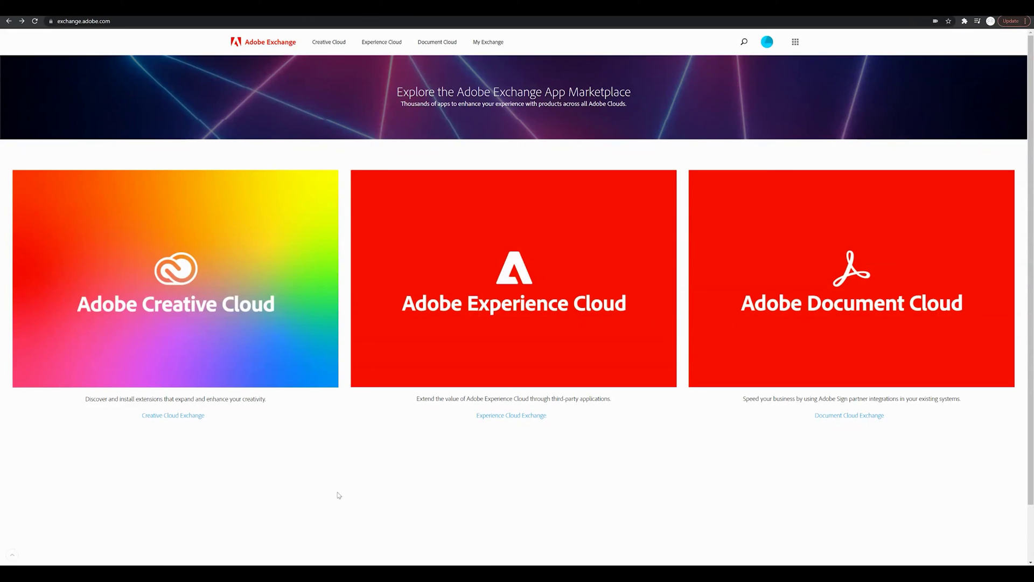
# Step: Search the Creative Cloud extensions marketplace for 'motion array'
pyautogui.click(226, 309)
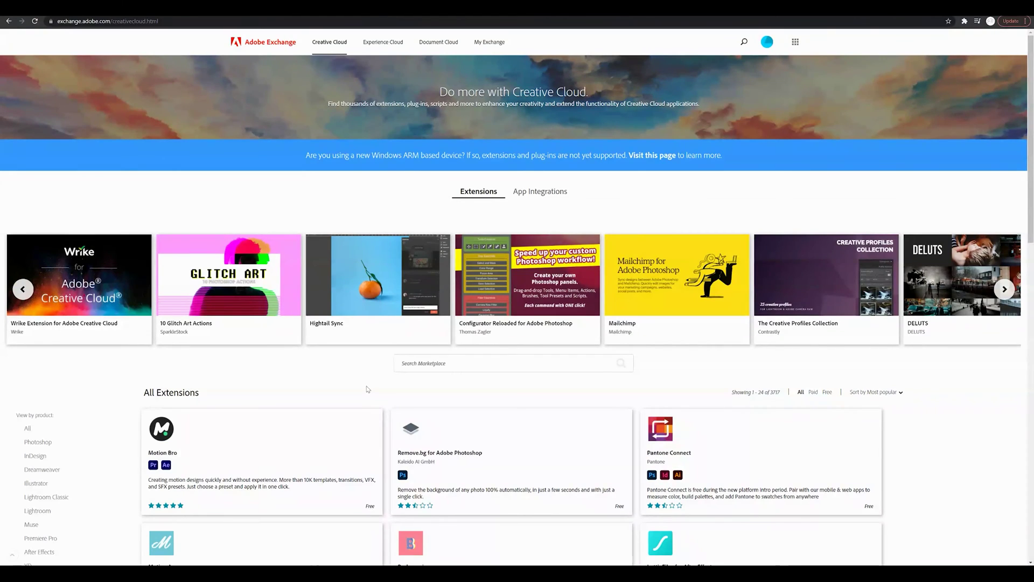
pyautogui.scroll(-1, 368, 389)
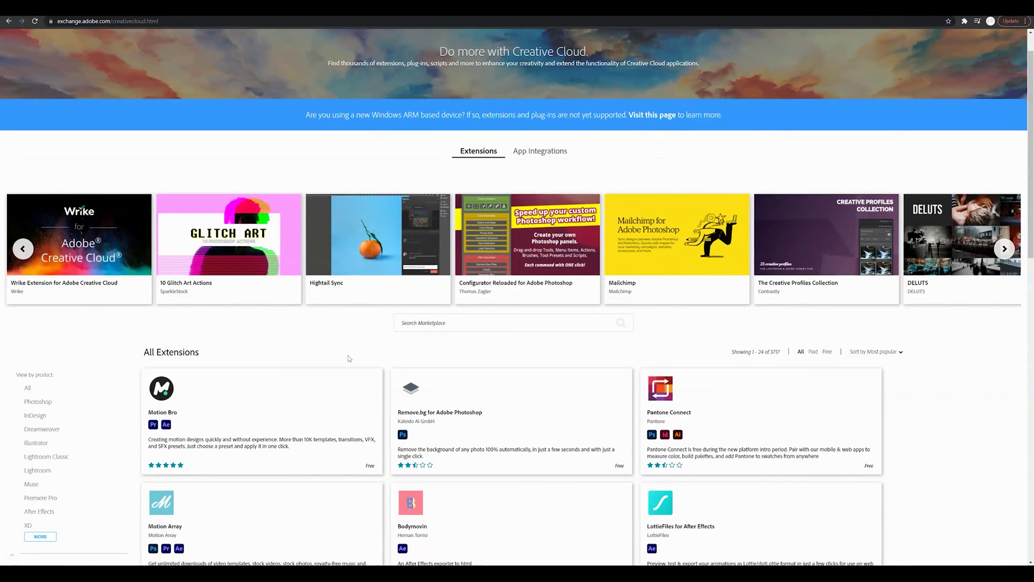
pyautogui.scroll(-1, 349, 358)
pyautogui.click(430, 283)
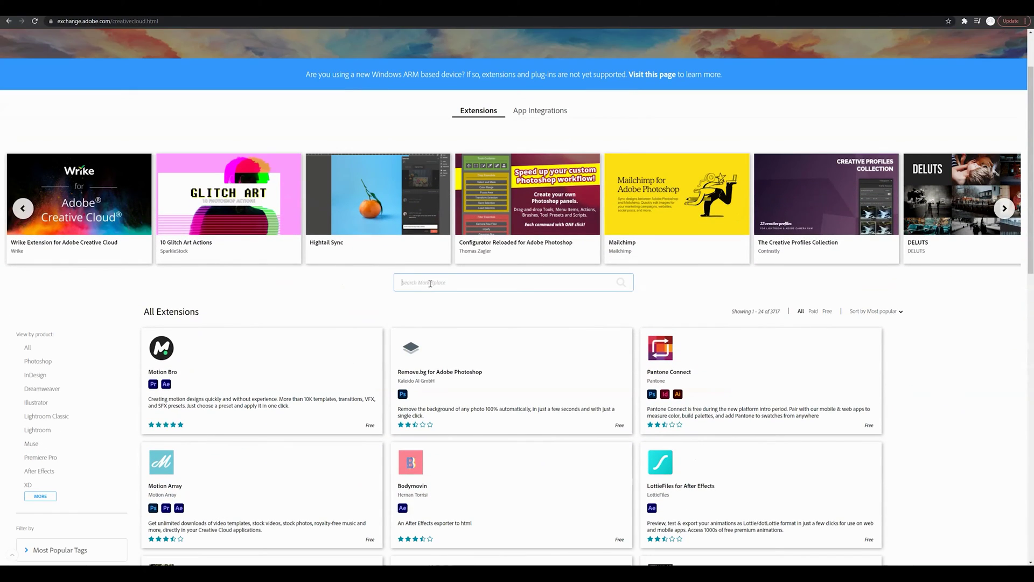
pyautogui.write('motion array')
pyautogui.press('Return')
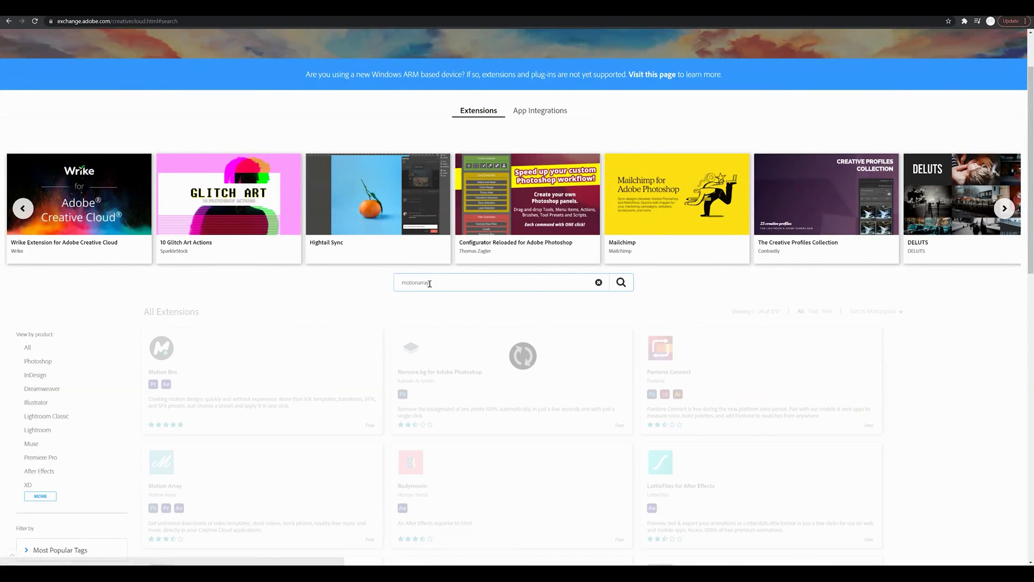
# Step: Get the free Motion Array extension and install it through Creative Cloud Desktop
pyautogui.click(169, 353)
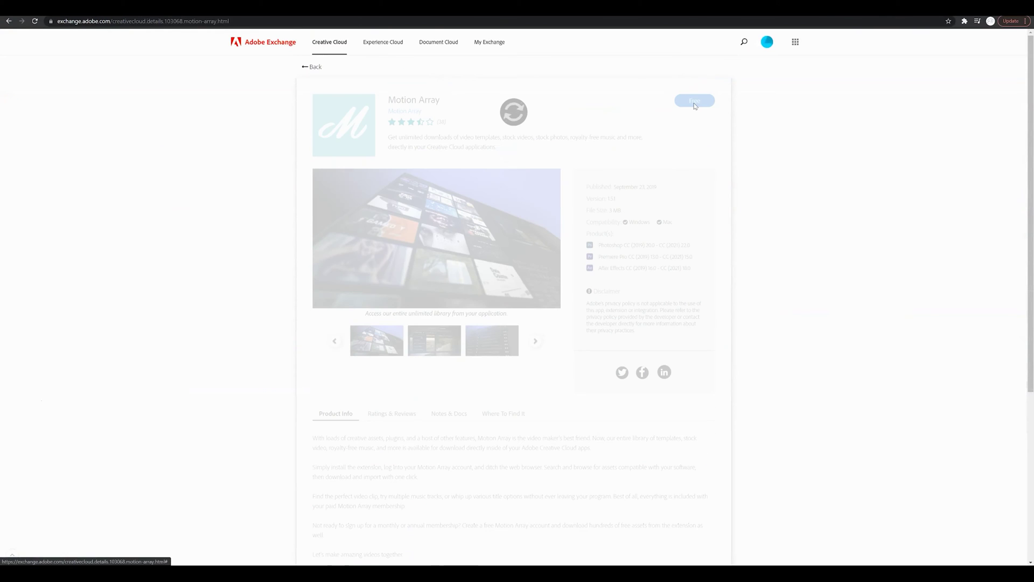
pyautogui.click(695, 101)
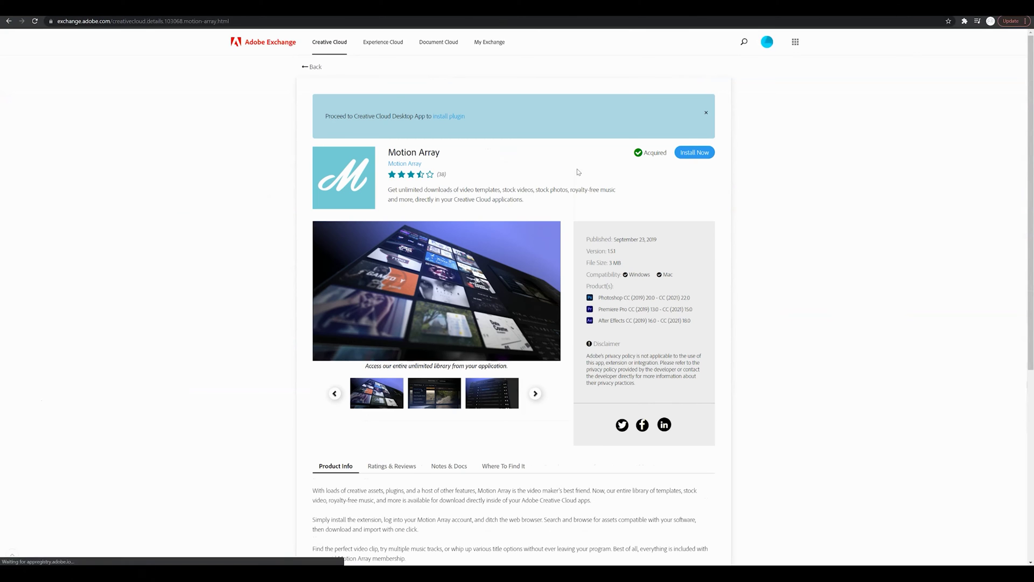
pyautogui.click(604, 88)
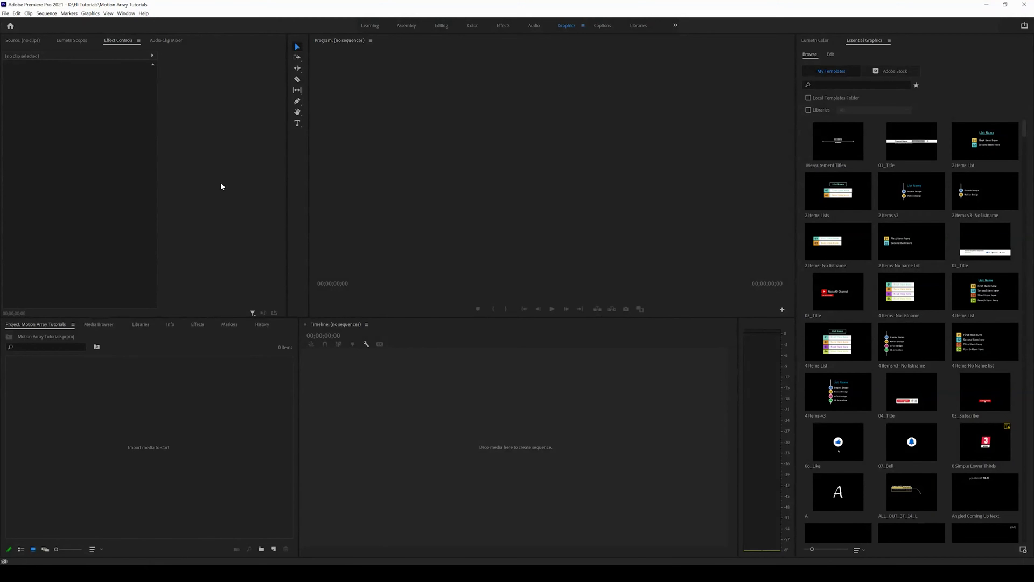
# Step: Open the Motion Array panel from Window > Extensions
pyautogui.click(127, 13)
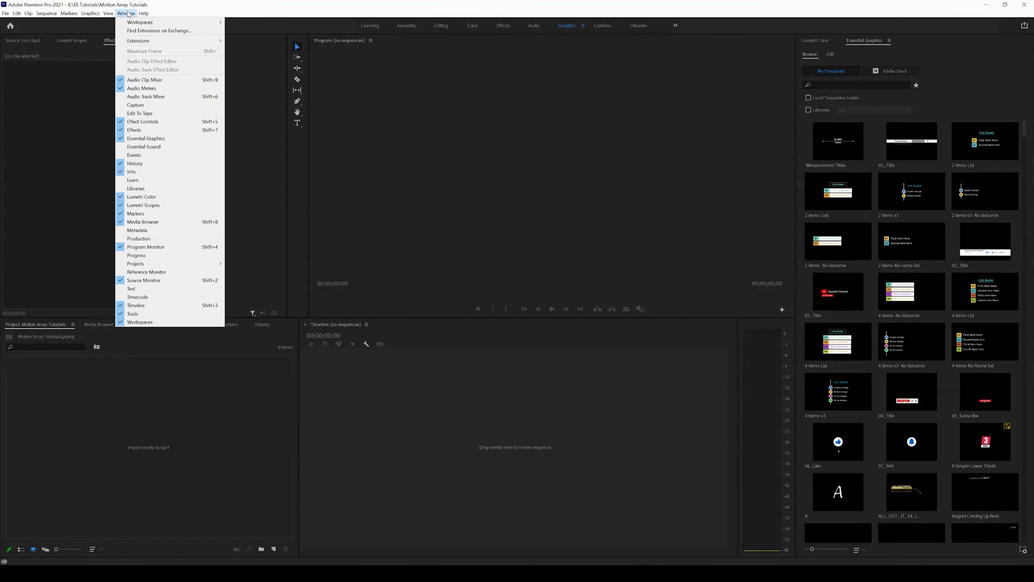
pyautogui.moveTo(198, 44)
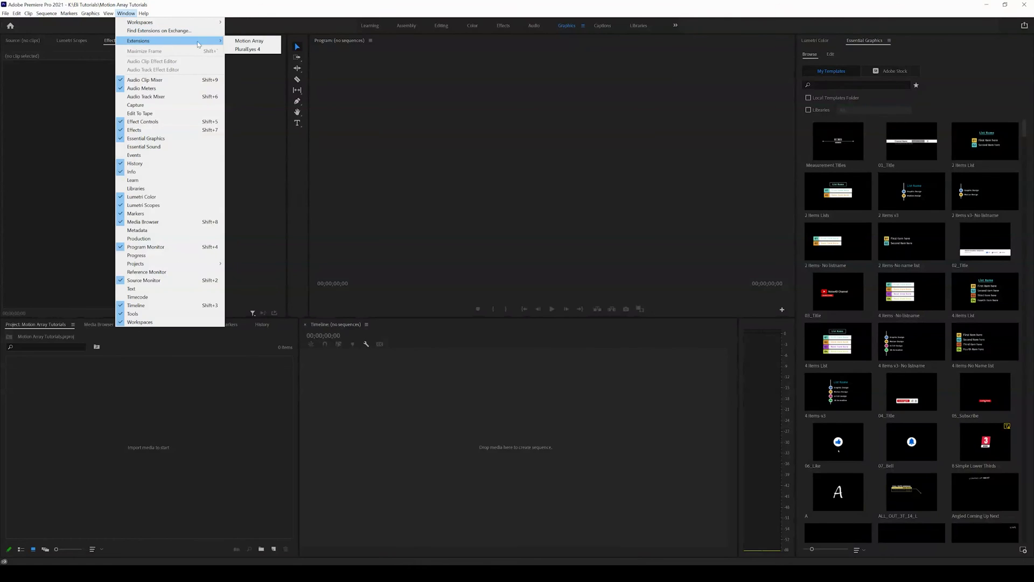
pyautogui.click(243, 43)
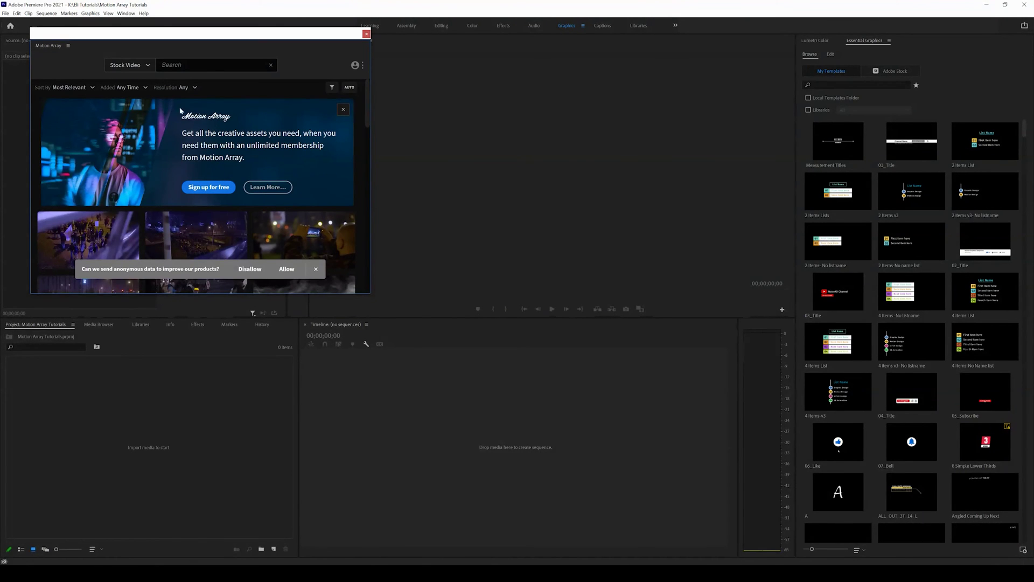
# Step: Switch the Motion Array category to Motion Graphics Templates and start the Black Friday template download
pyautogui.click(150, 68)
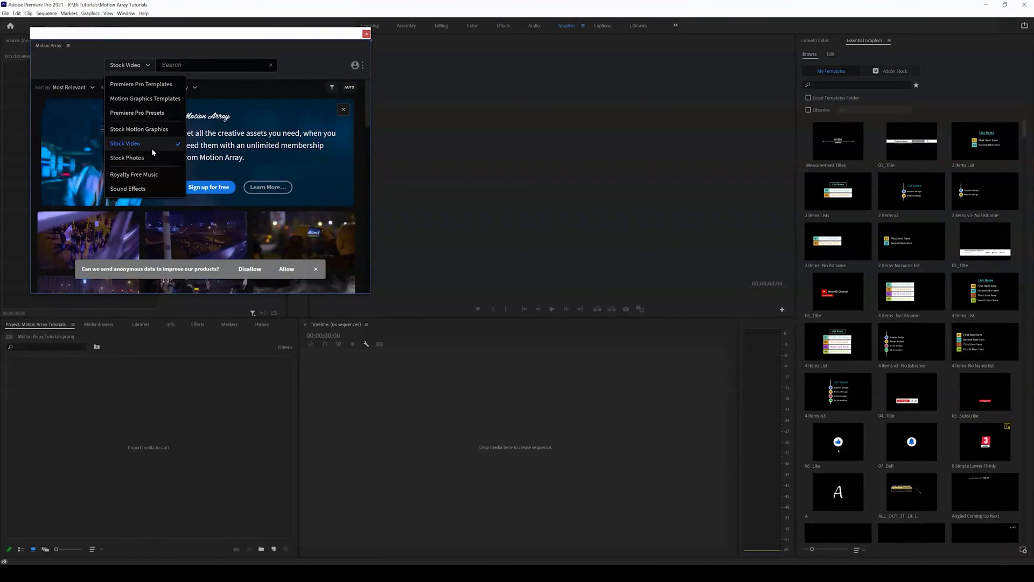
pyautogui.click(146, 98)
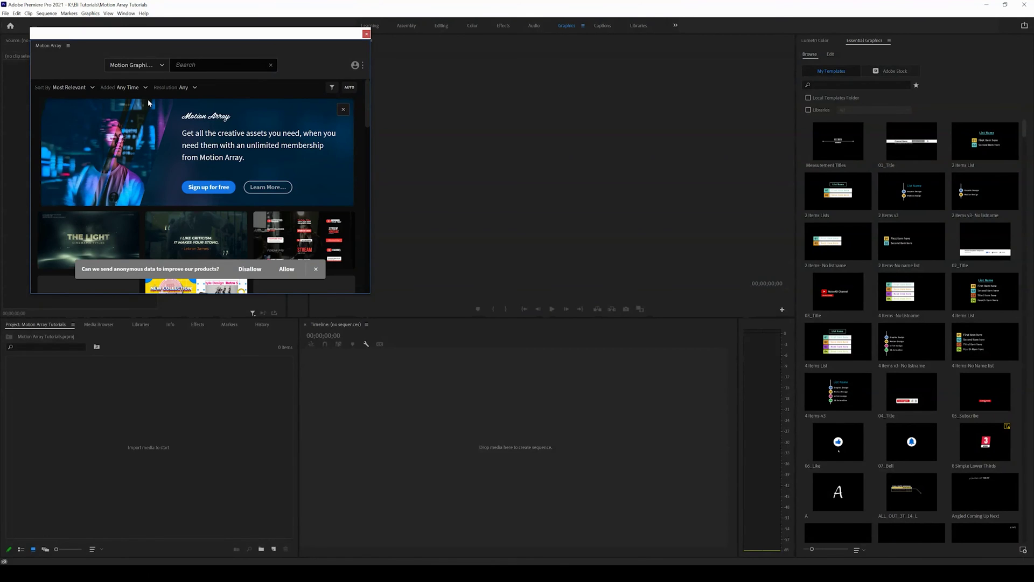
pyautogui.scroll(-2, 309, 168)
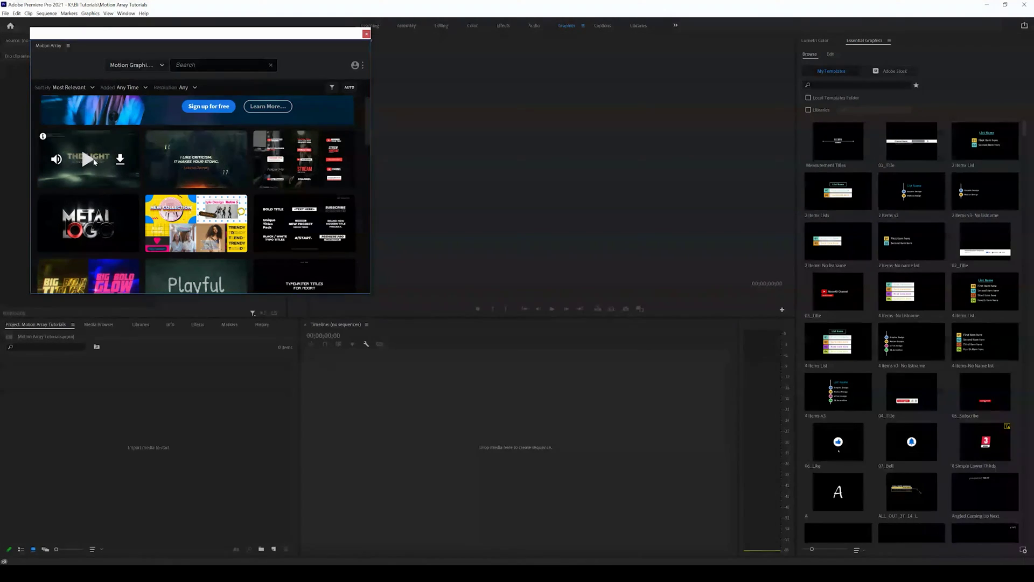
pyautogui.scroll(-5, 169, 189)
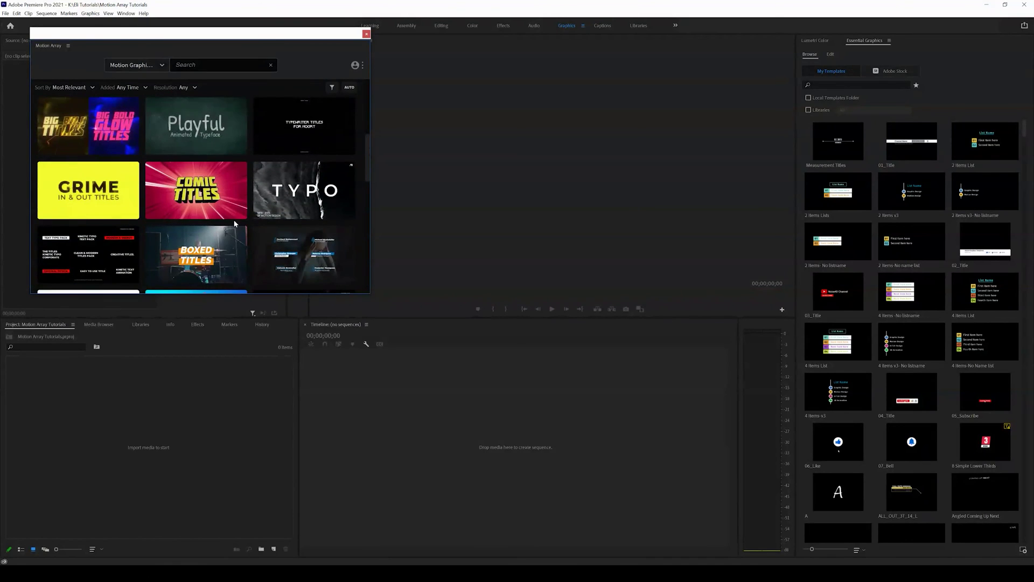
pyautogui.scroll(-4, 235, 226)
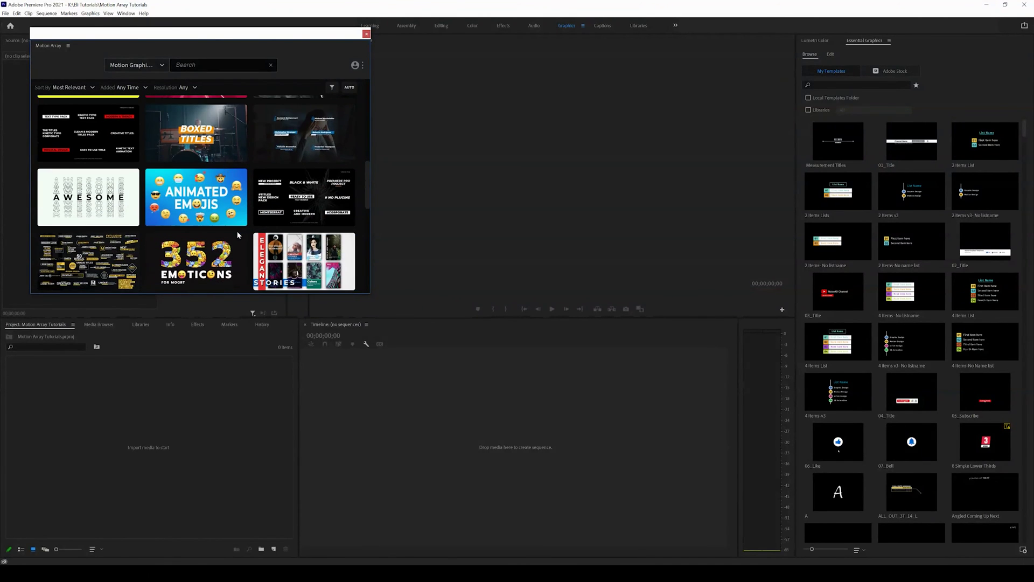
pyautogui.scroll(-1, 238, 235)
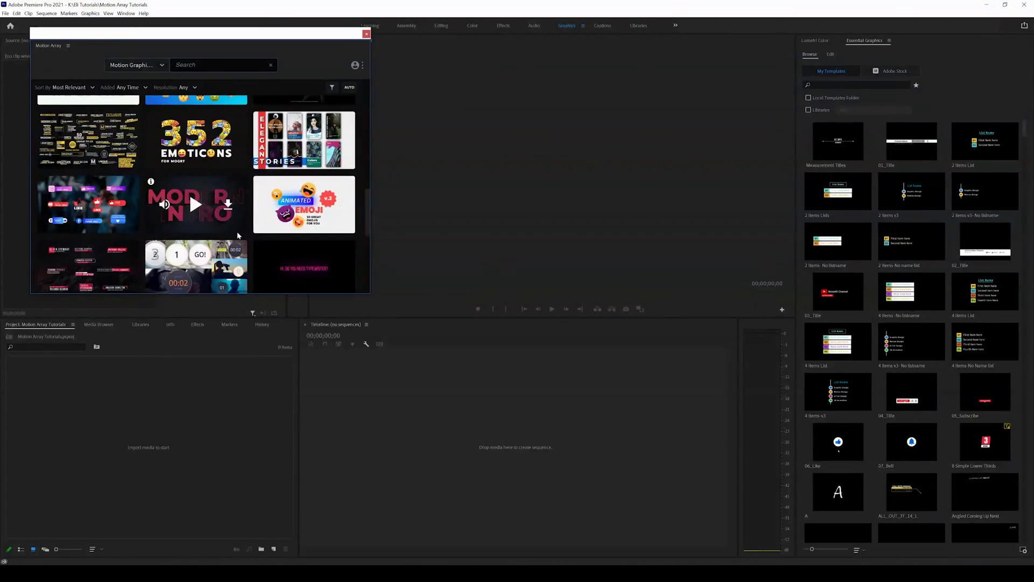
pyautogui.scroll(-5, 237, 235)
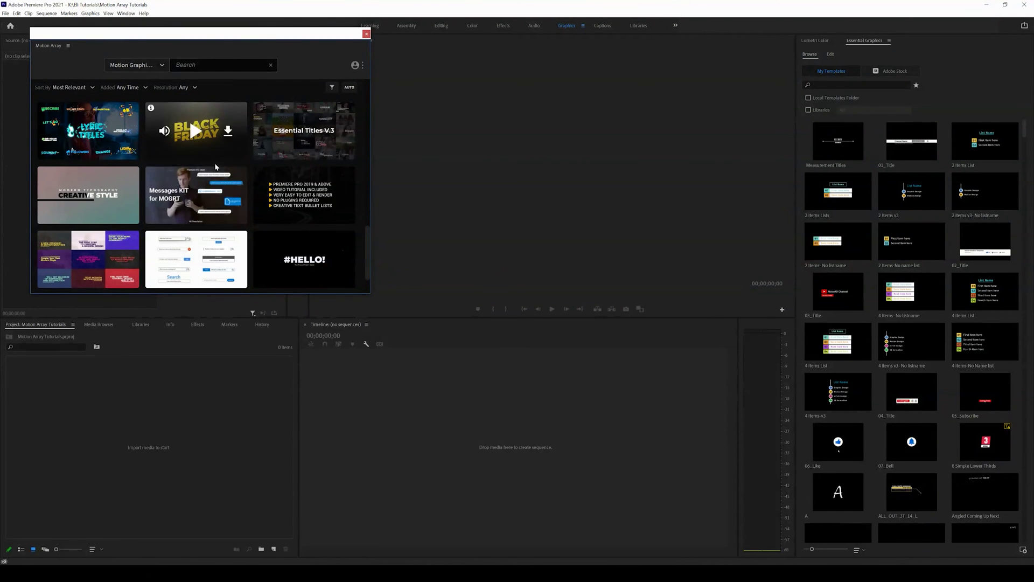
pyautogui.scroll(-1, 226, 189)
pyautogui.scroll(2, 228, 189)
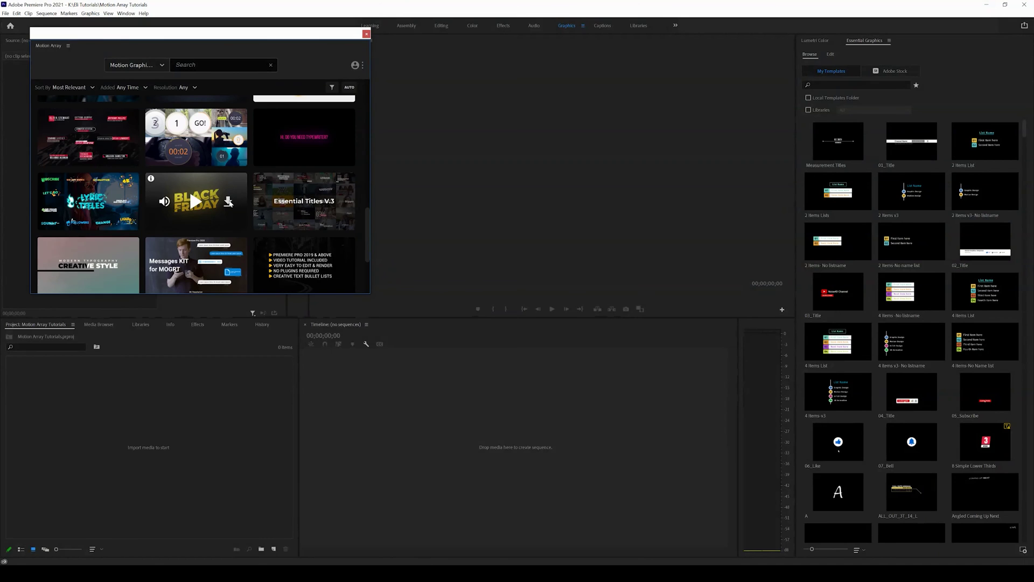
pyautogui.click(228, 202)
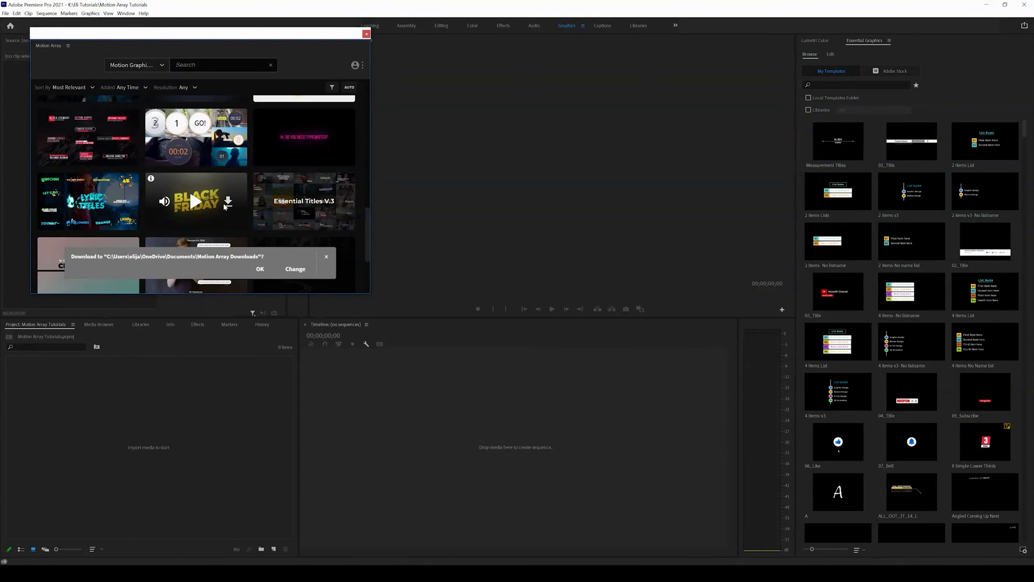
# Step: Accept the default download folder and licence, then search Essential Graphics templates for 'black'
pyautogui.click(260, 268)
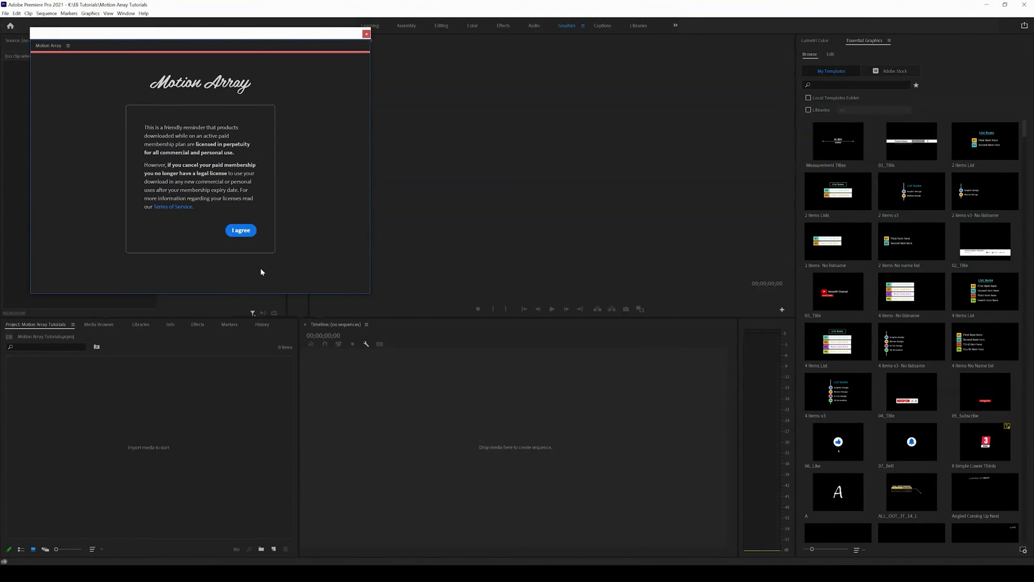
pyautogui.click(241, 230)
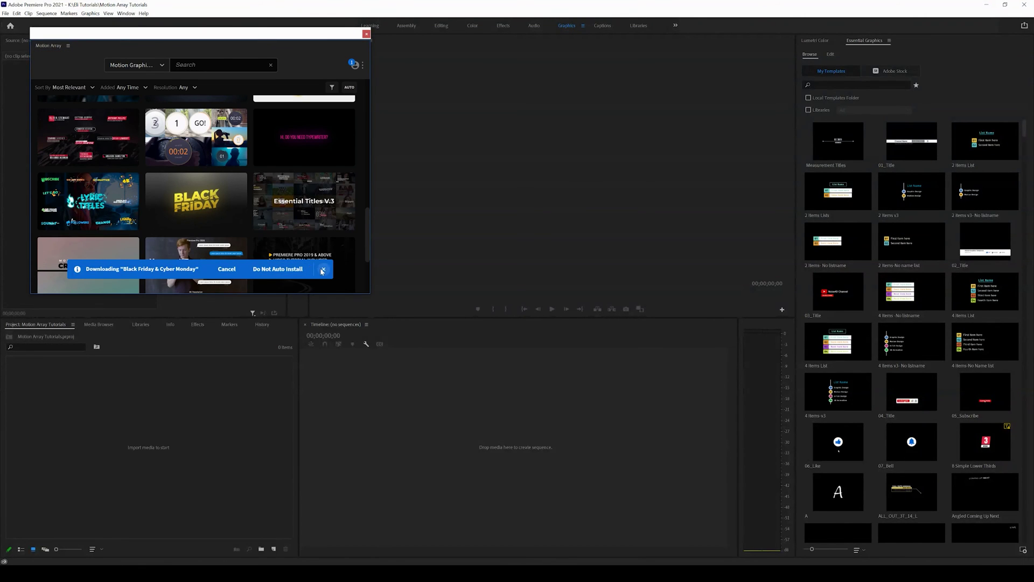
pyautogui.moveTo(262, 255)
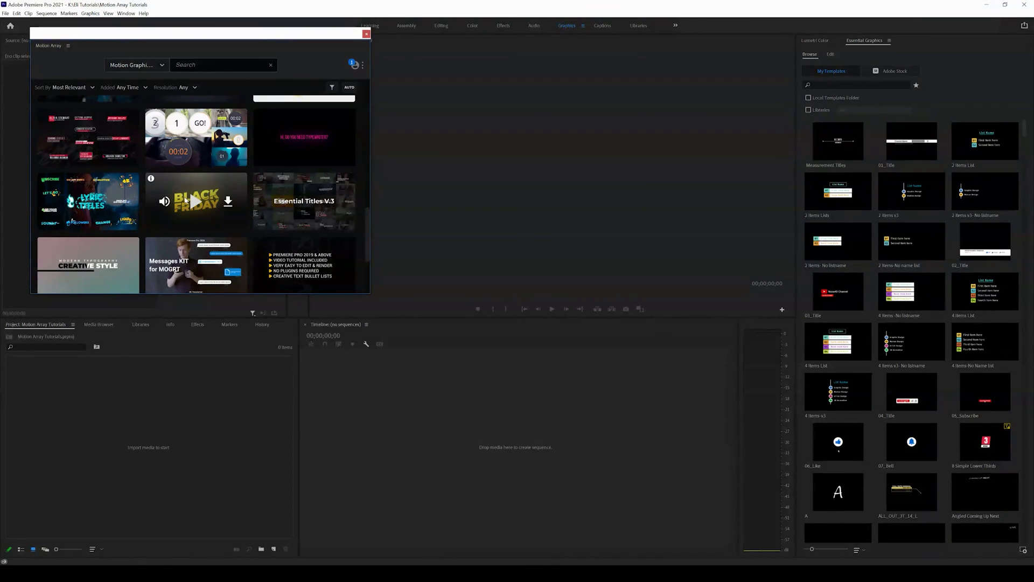
pyautogui.click(197, 201)
pyautogui.click(831, 86)
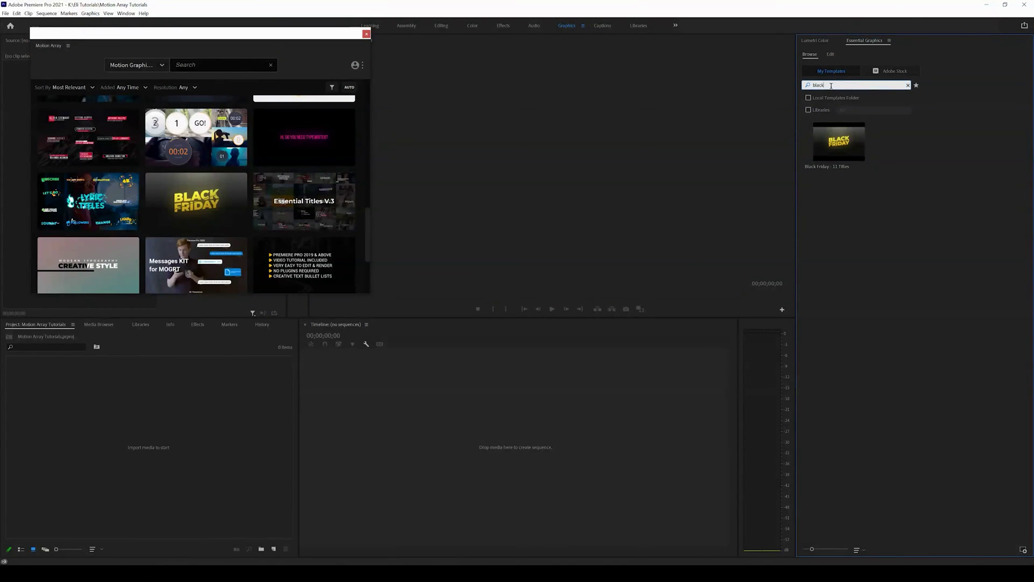
# Step: Drag the Motion Array panel lower; view the Workspaces menu and dismiss it unchanged
pyautogui.moveTo(273, 38); pyautogui.dragTo(267, 135)
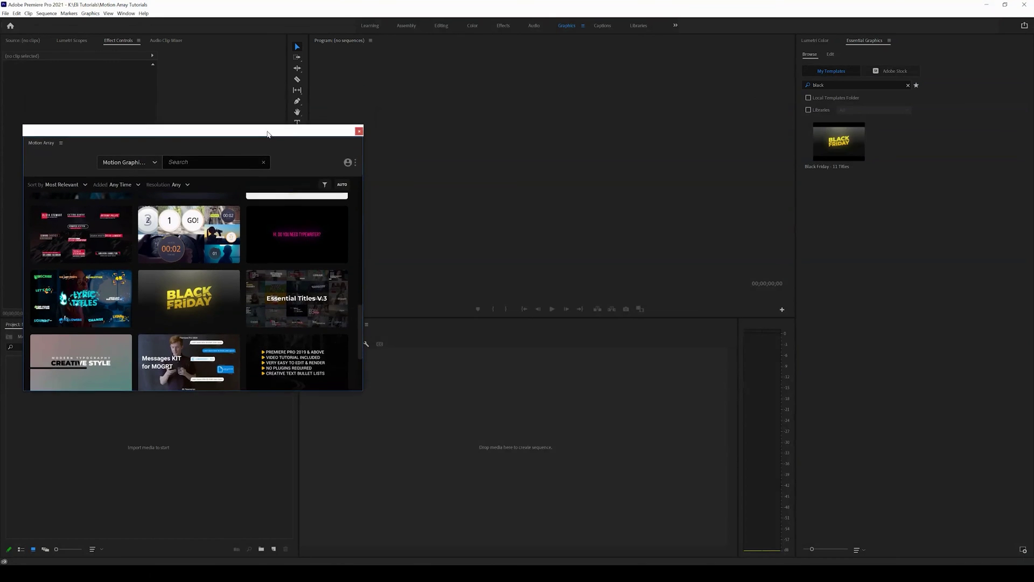
pyautogui.click(126, 13)
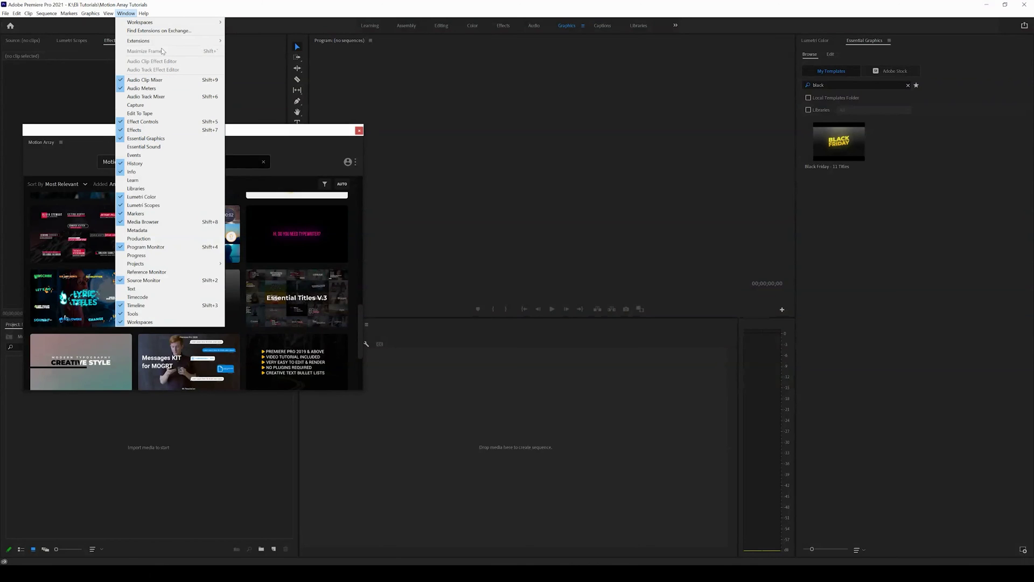
pyautogui.moveTo(174, 25)
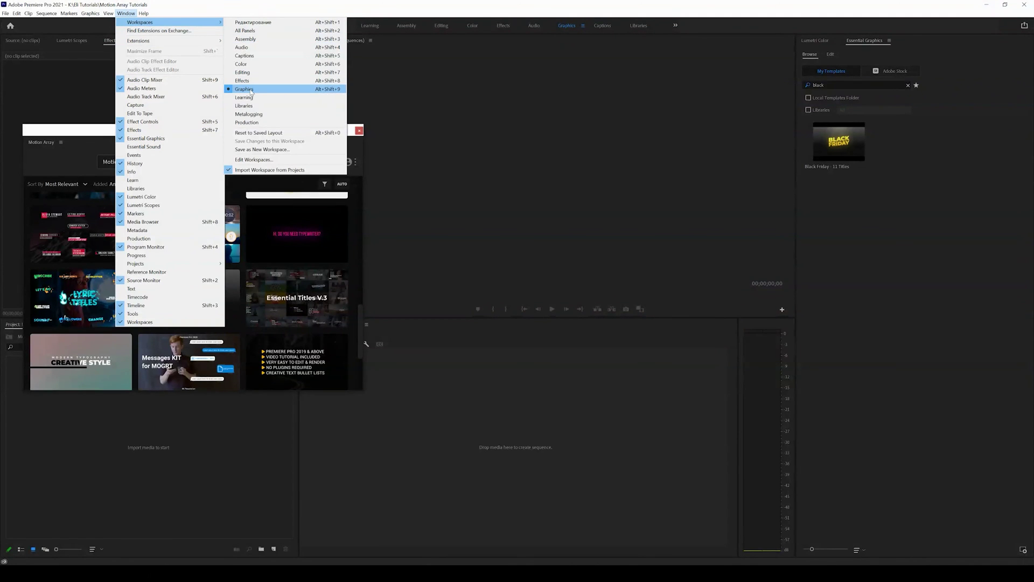
pyautogui.click(863, 84)
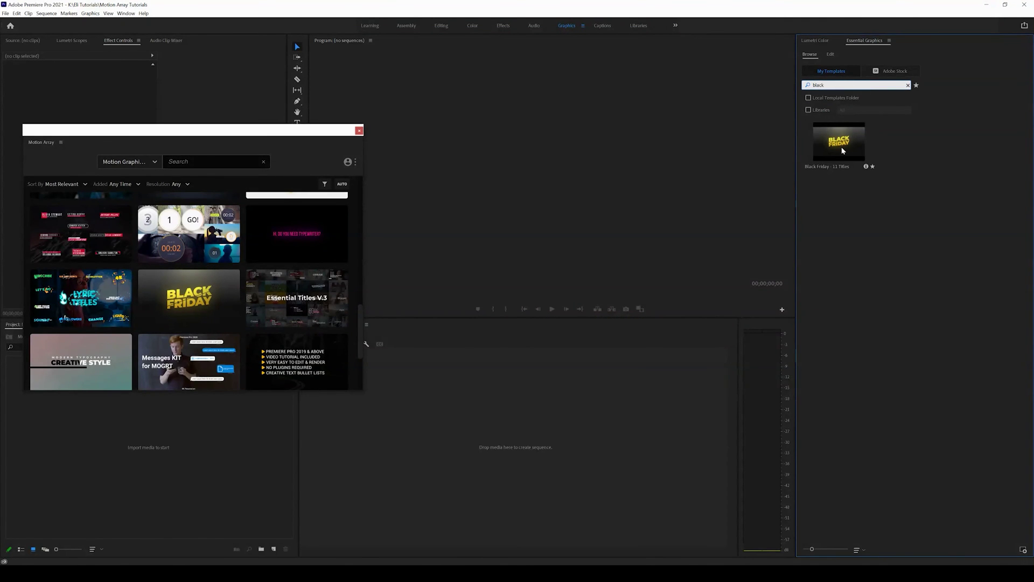
# Step: Clear the 'black' template search and move the Motion Array panel up and right
pyautogui.click(908, 85)
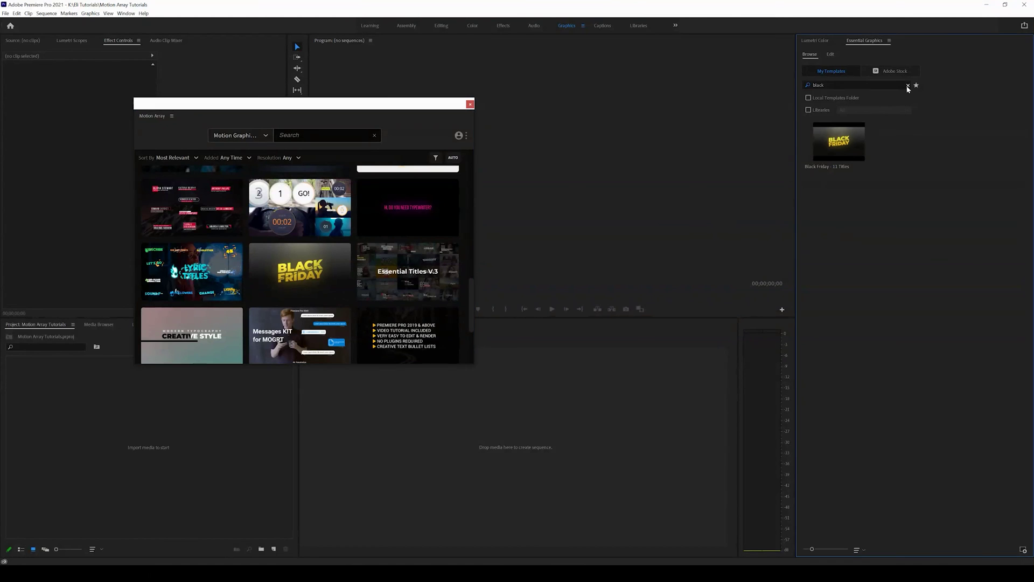
pyautogui.moveTo(366, 104); pyautogui.dragTo(593, 74)
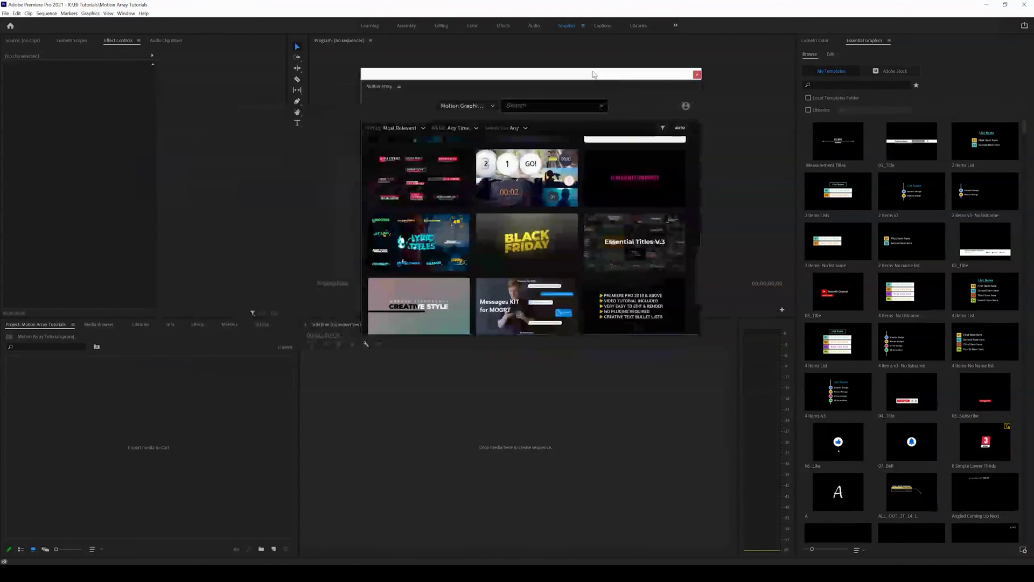